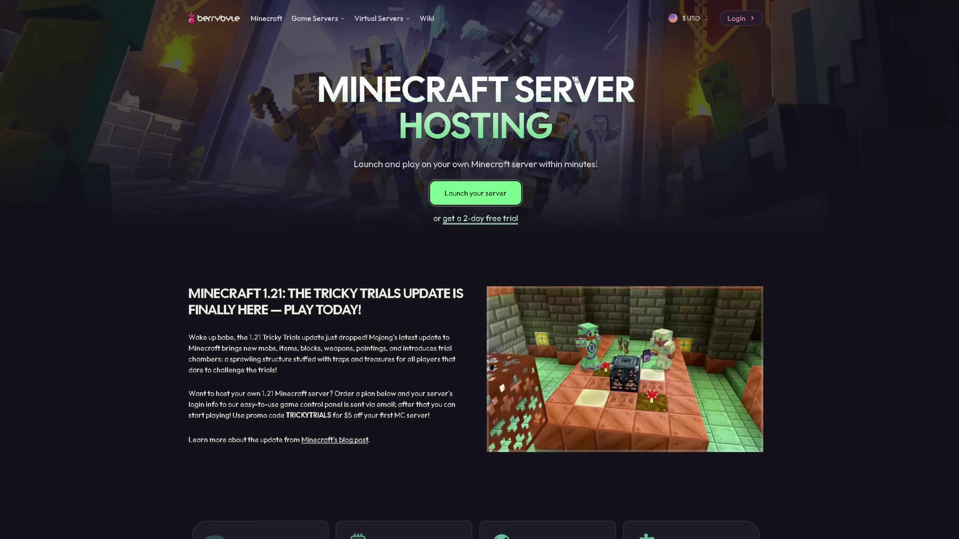
Step: Scroll through the BerryByte hosting features and plans
scroll(574, 79, down, 10)
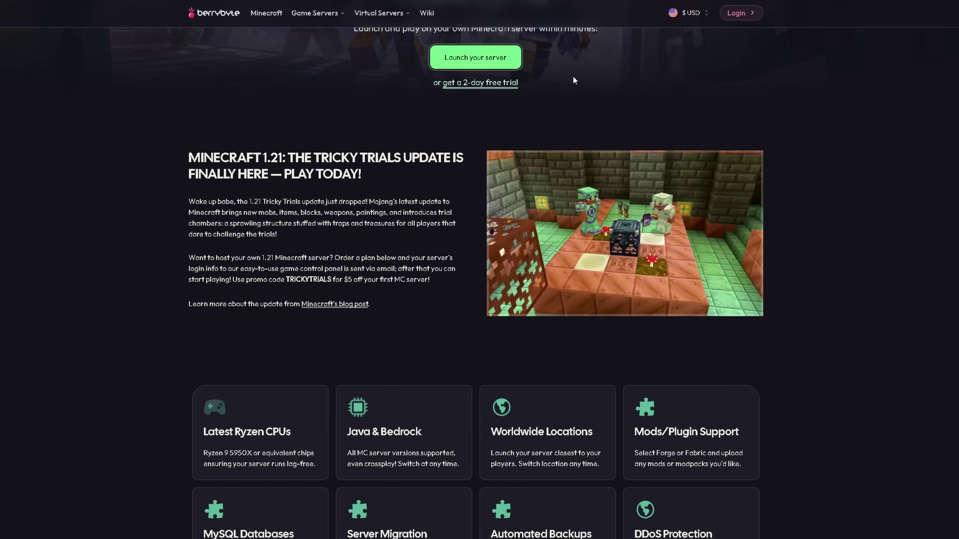
scroll(574, 78, down, 6)
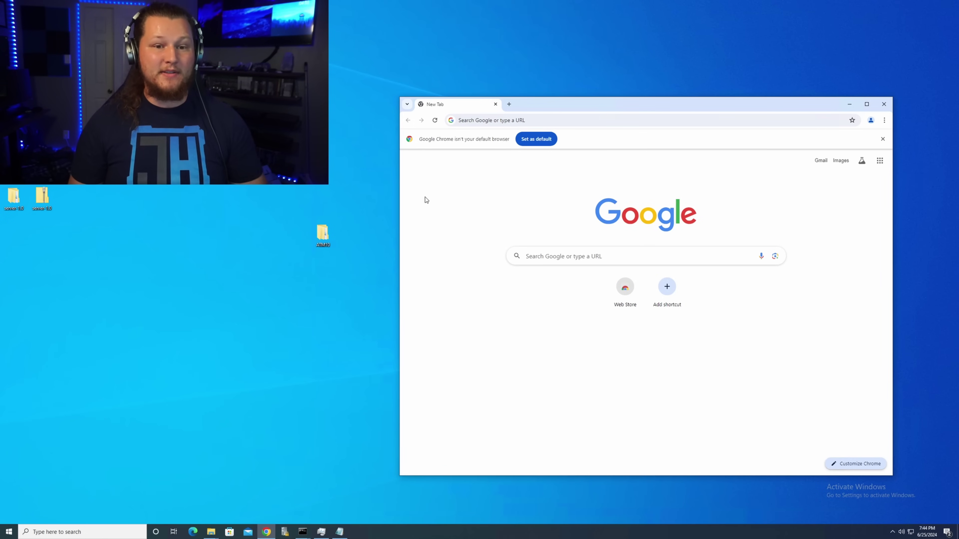
Step: Rerun the 'java 21' search, open Oracle's Java SE 21 Archive Downloads, and check the JDK download
click(608, 120)
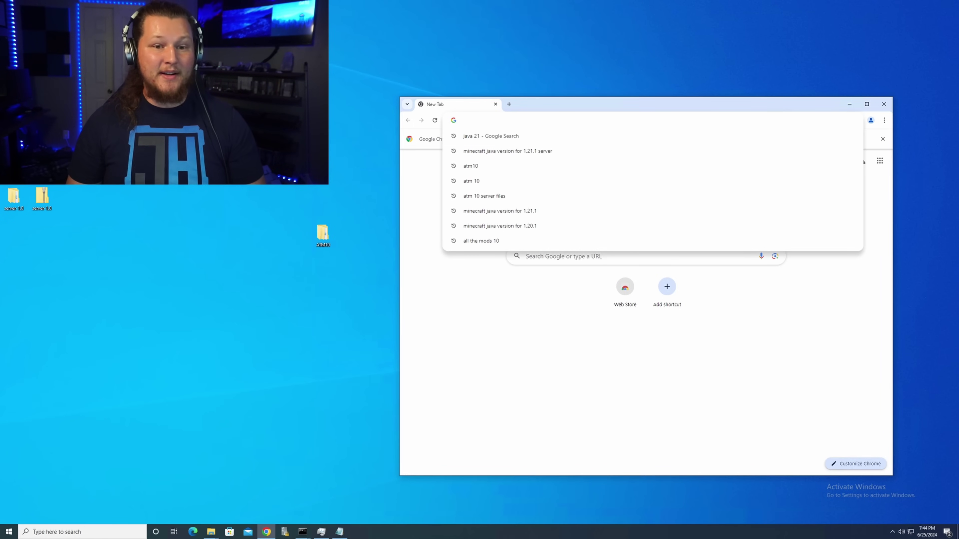
click(468, 136)
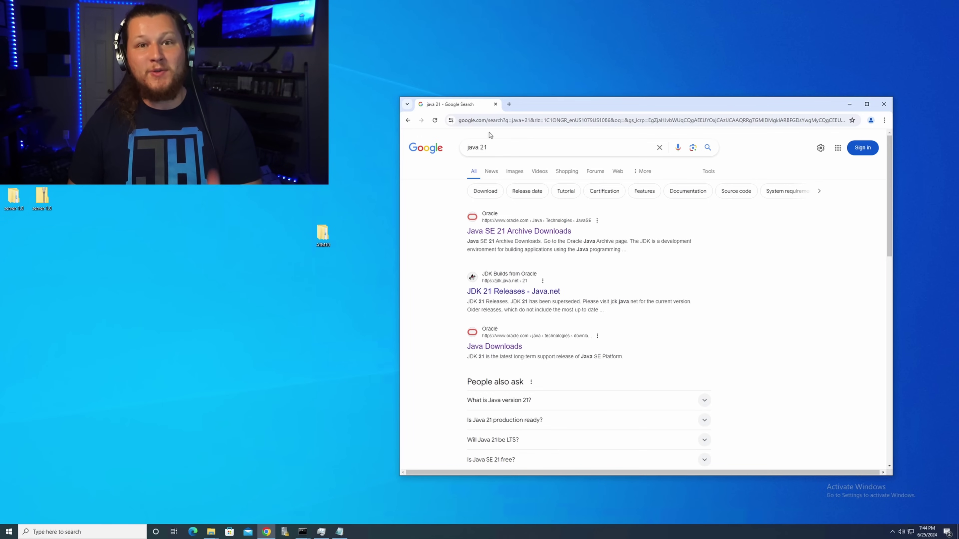
click(498, 232)
scroll(499, 269, down, 5)
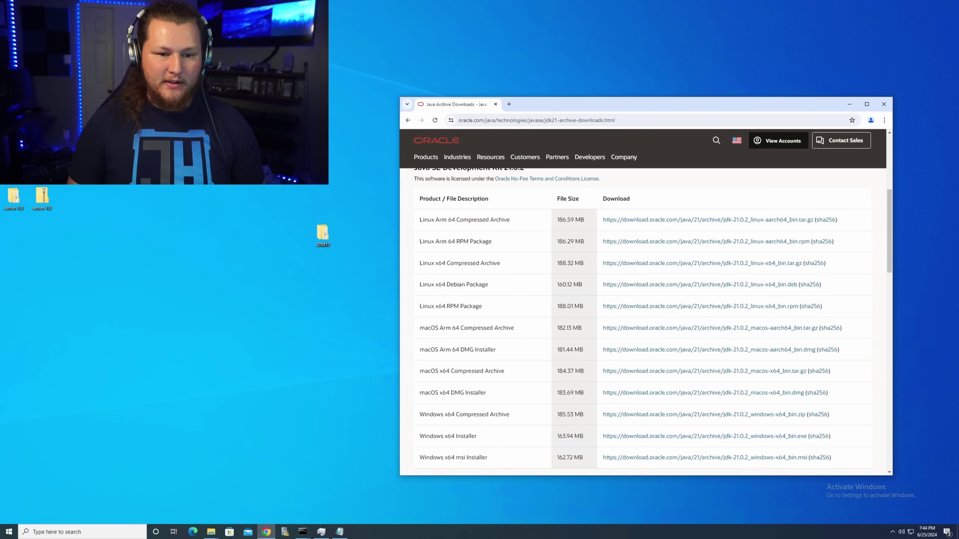
scroll(642, 321, down, 5)
scroll(495, 287, up, 4)
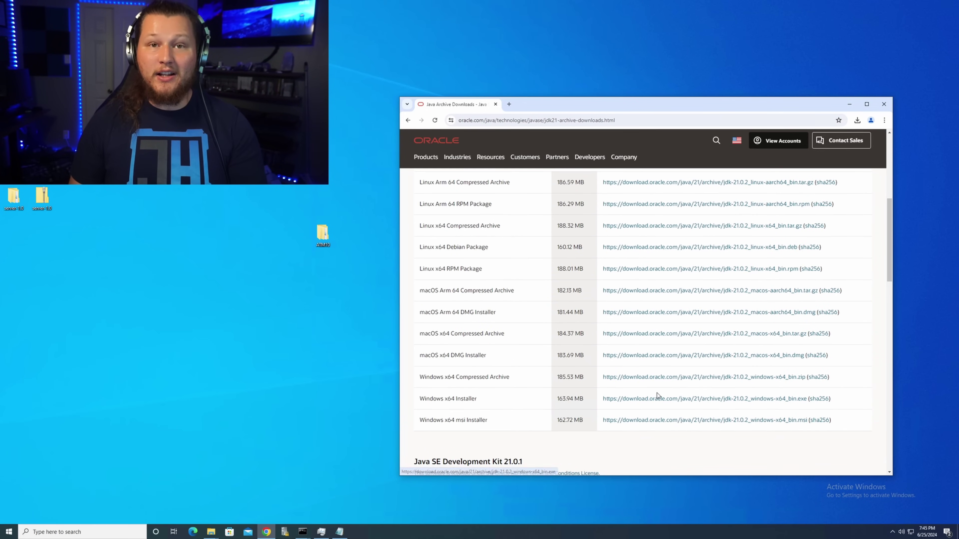
click(859, 124)
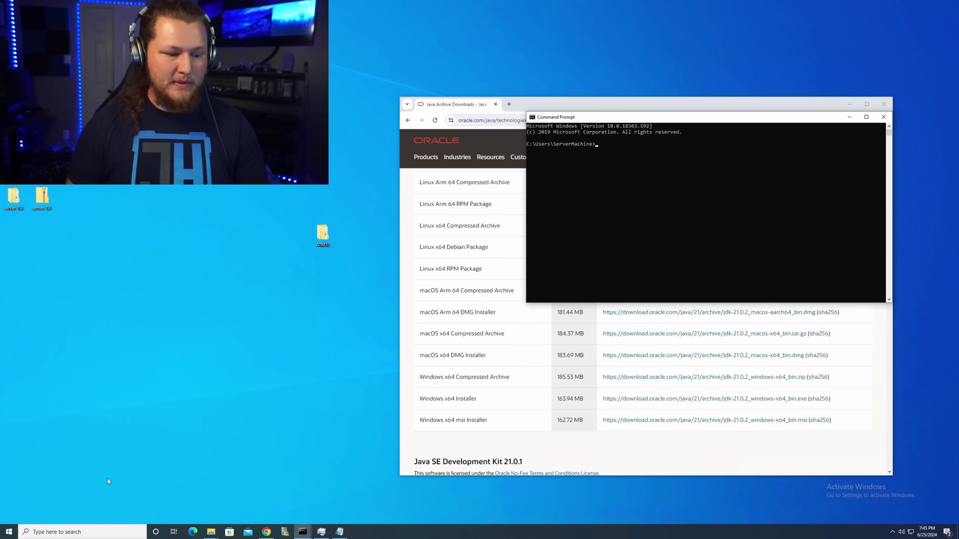
Step: Find Command Prompt via 'cmd' search and enter java -version
click(83, 532)
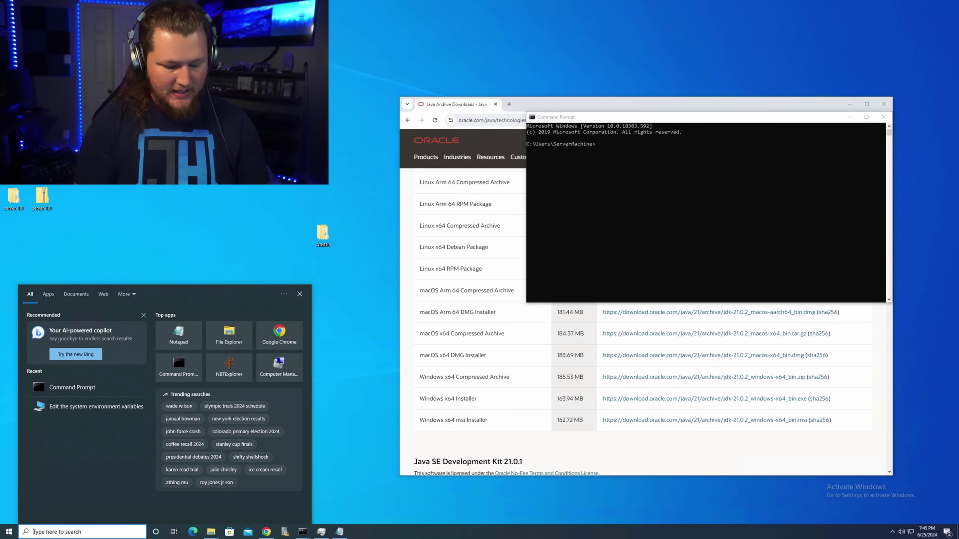
text(cmd)
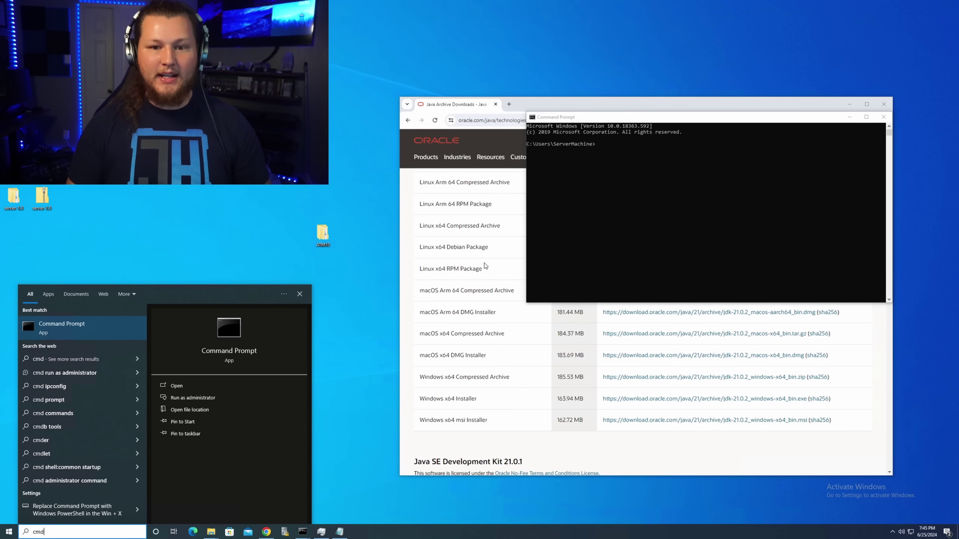
click(709, 156)
click(703, 159)
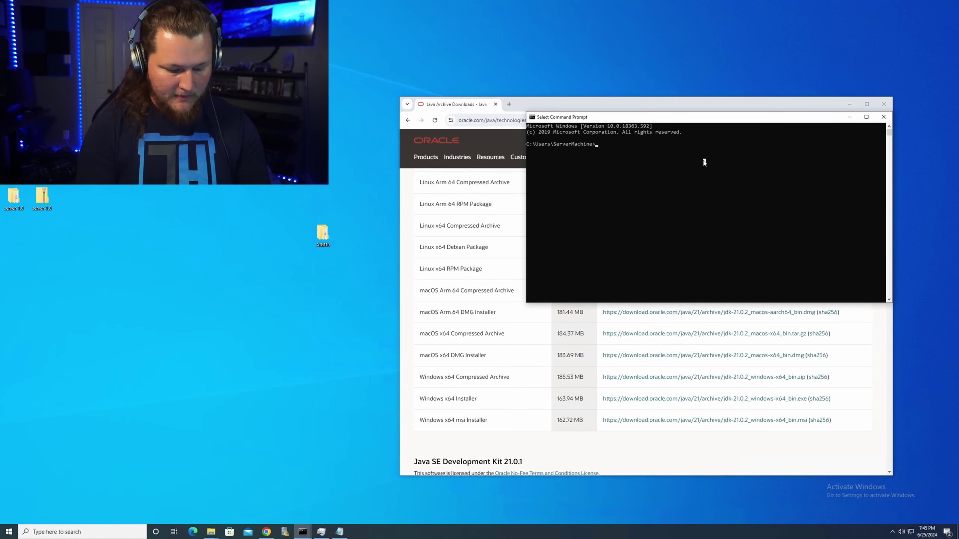
text(java)
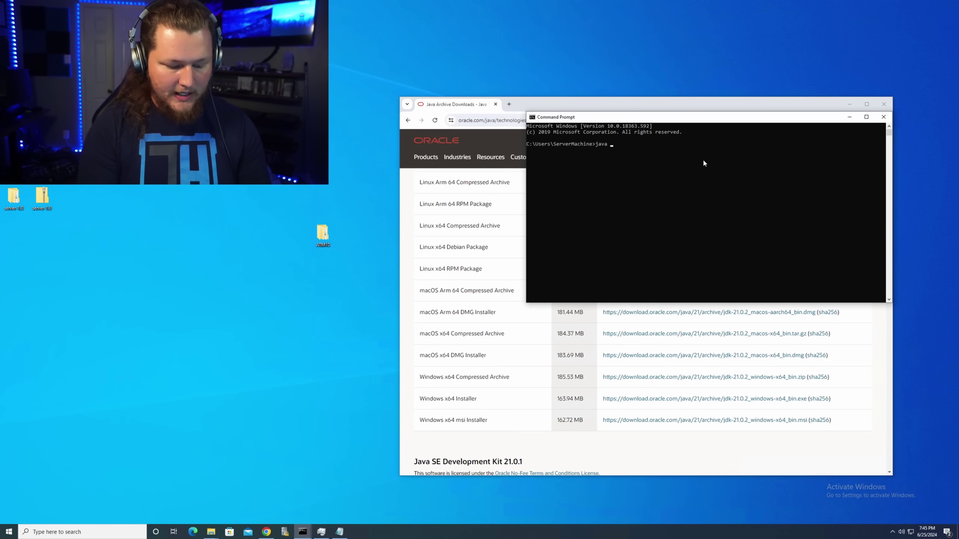
text( -version)
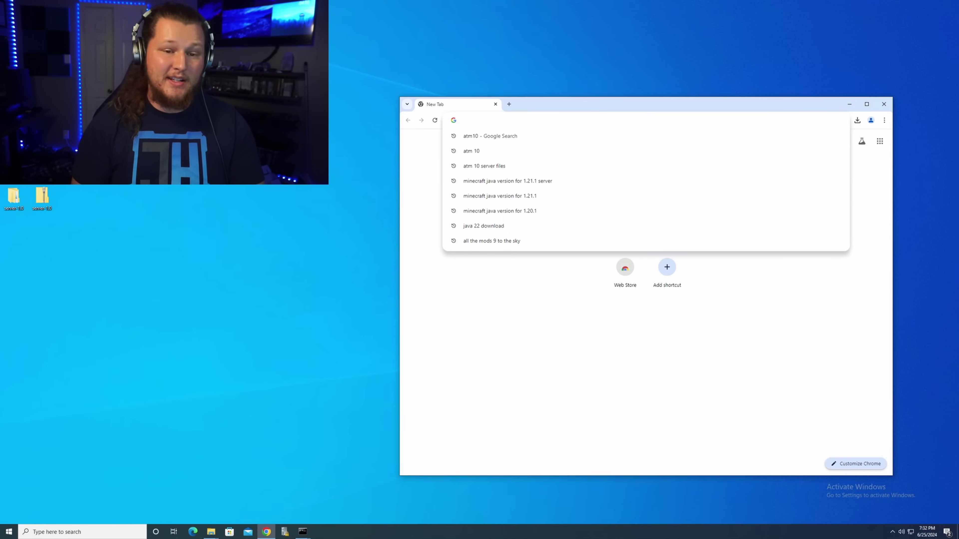
Step: Search Google for 'all the mods 10'
text(all )
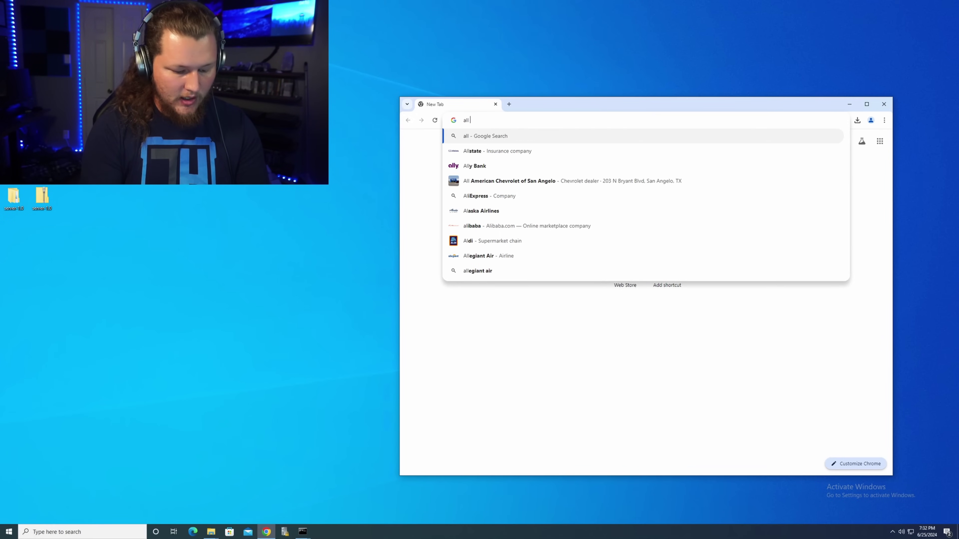
text(the mods 10)
key(Return)
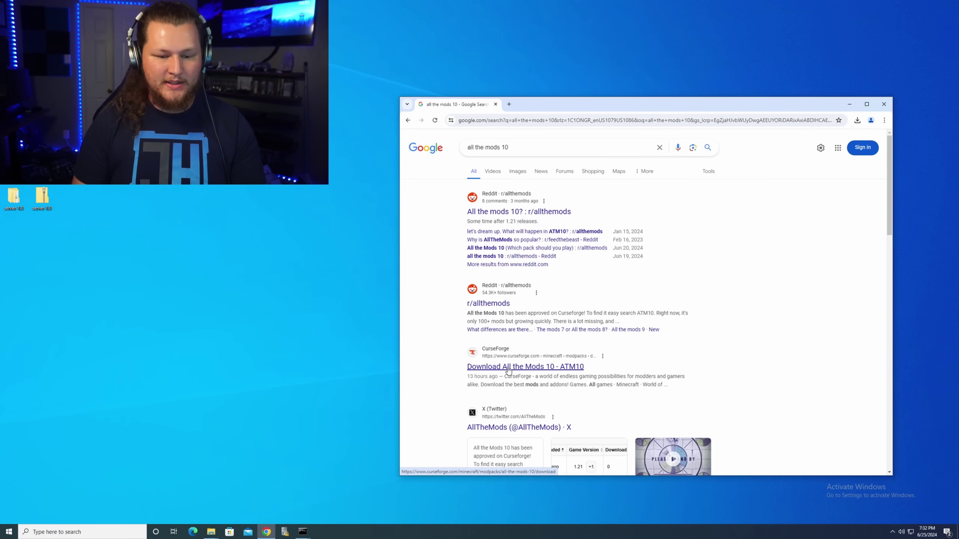
Step: Open the All the Mods 10 - ATM10 CurseForge project and list its Files
scroll(586, 298, down, 8)
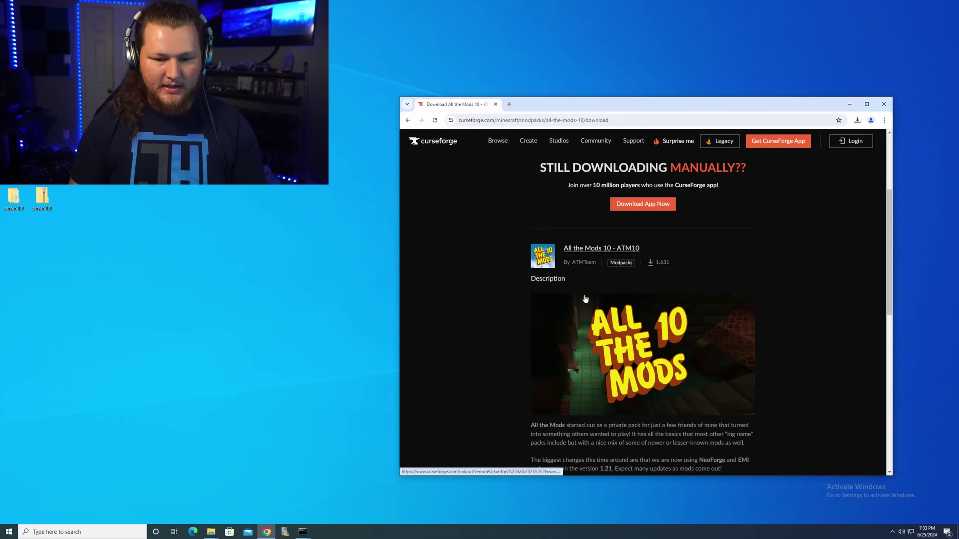
scroll(585, 298, down, 4)
scroll(604, 245, up, 8)
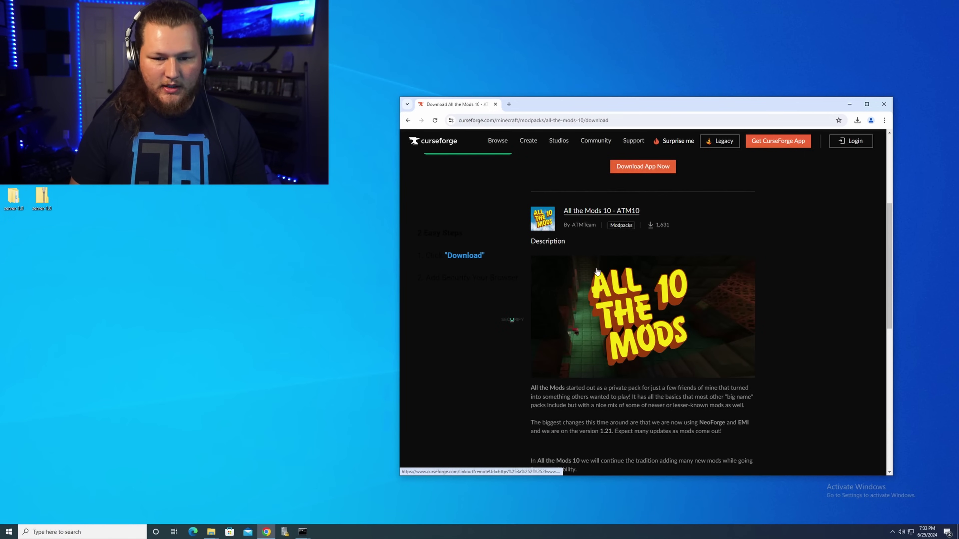
click(612, 216)
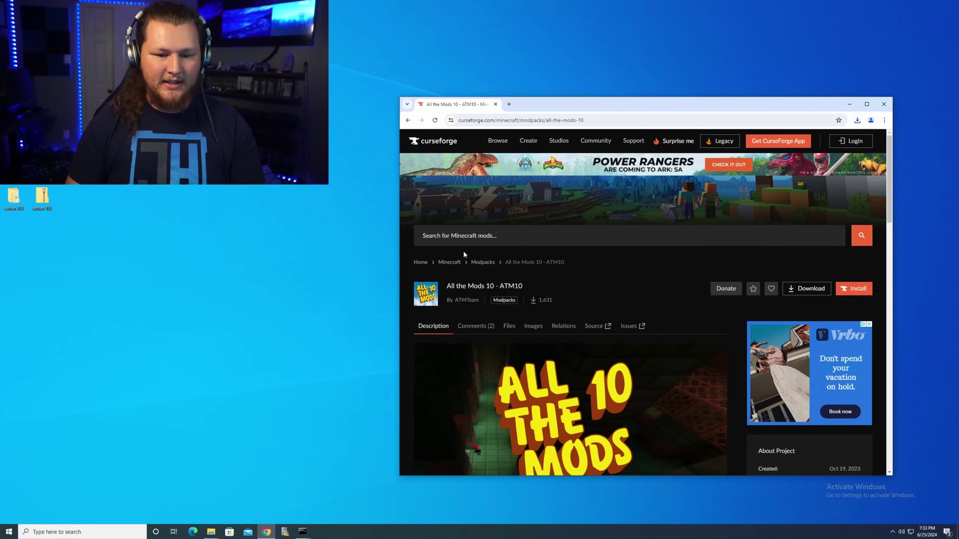
scroll(491, 264, down, 2)
scroll(510, 279, down, 5)
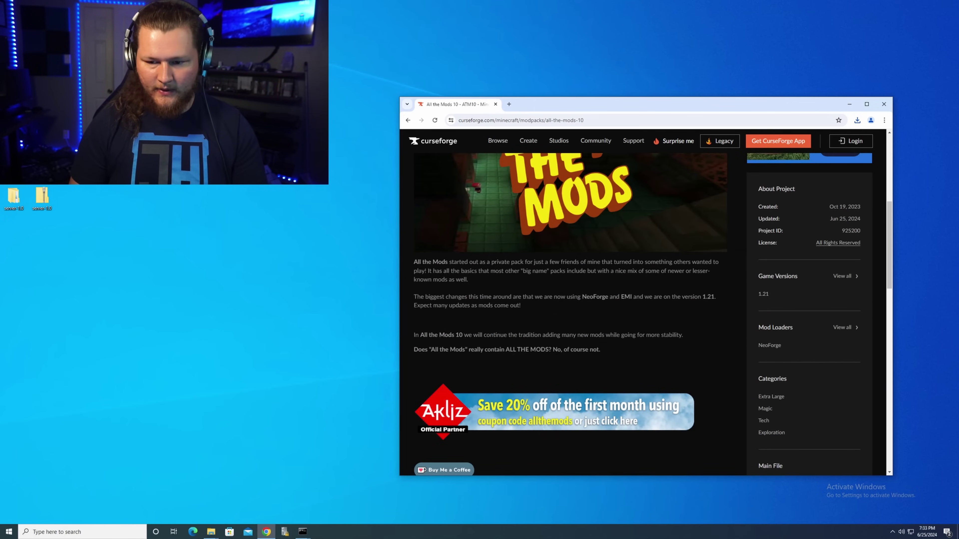
scroll(816, 287, down, 12)
scroll(811, 289, up, 7)
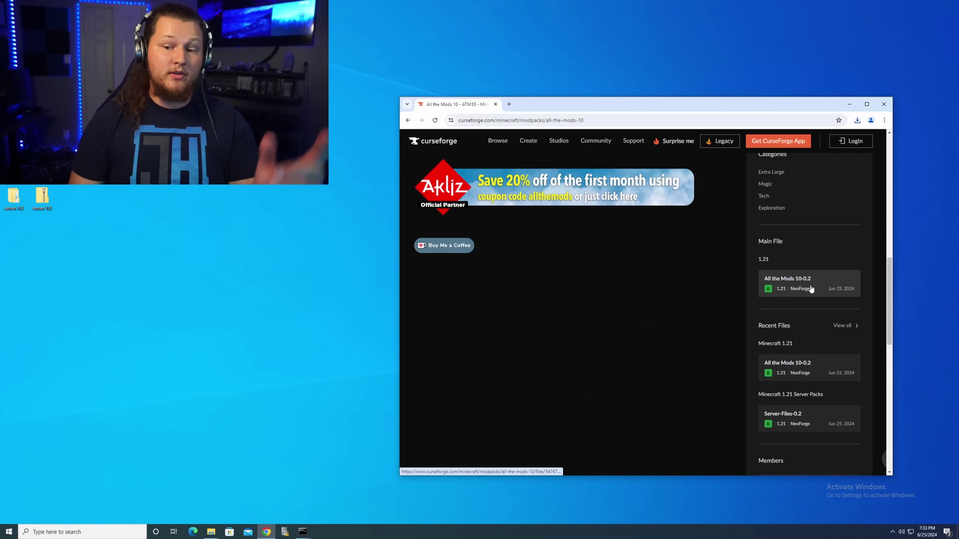
scroll(806, 285, down, 1)
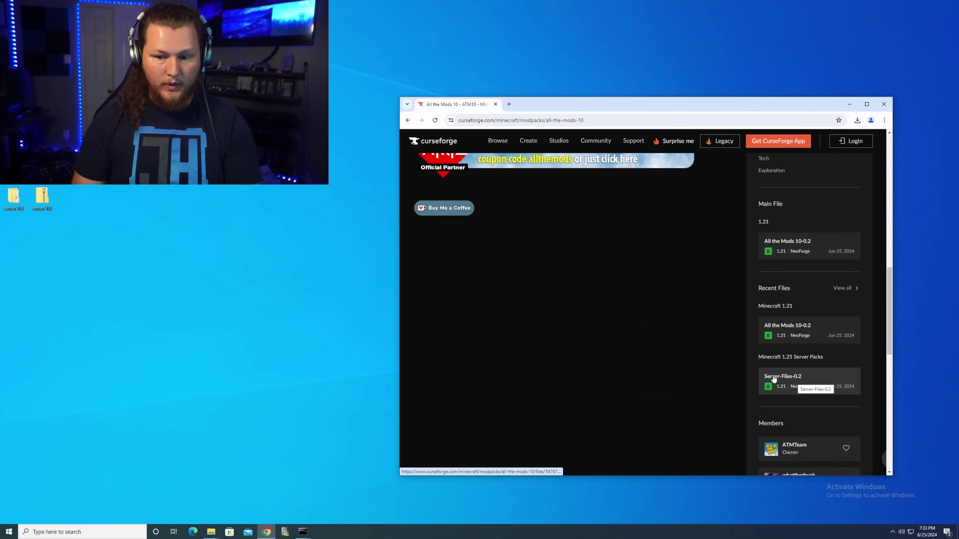
scroll(552, 335, up, 1)
scroll(552, 334, up, 5)
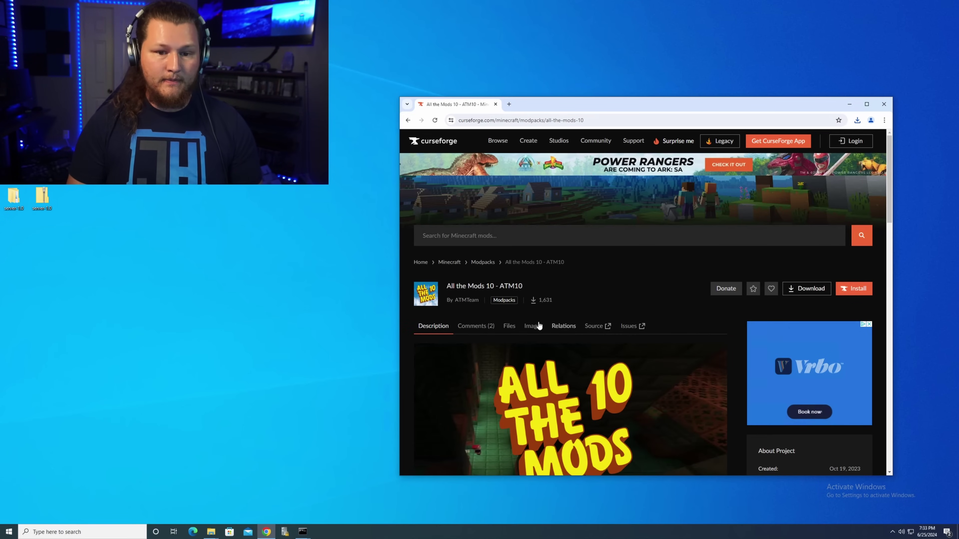
click(509, 326)
Step: In the All the Mods 10-0.2 release's Additional Files, download Server-Files-0.2
scroll(542, 313, down, 4)
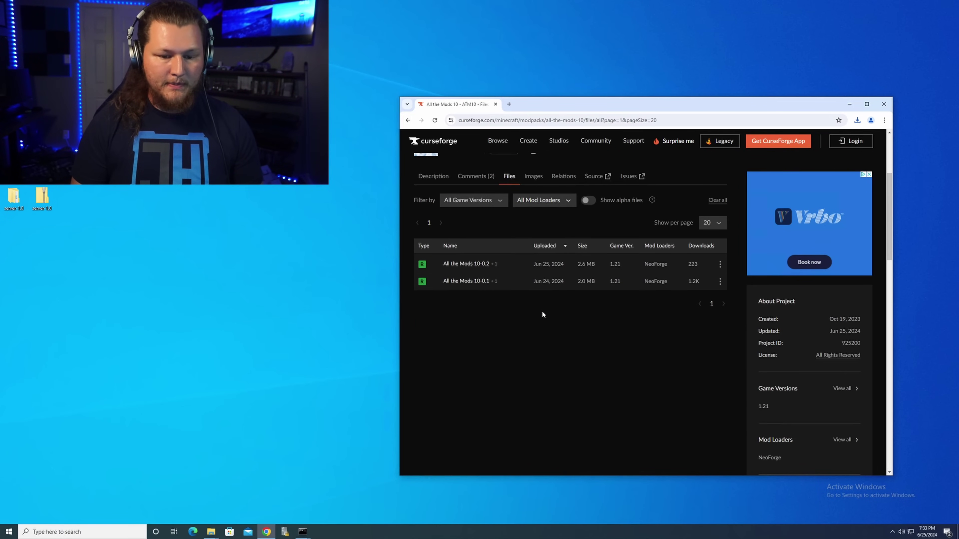
click(467, 267)
scroll(480, 273, down, 6)
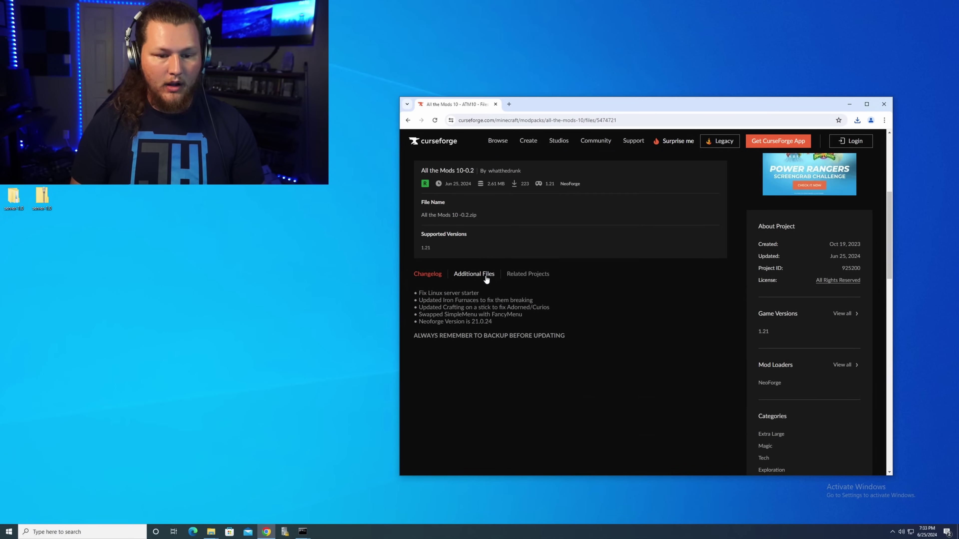
scroll(506, 281, up, 3)
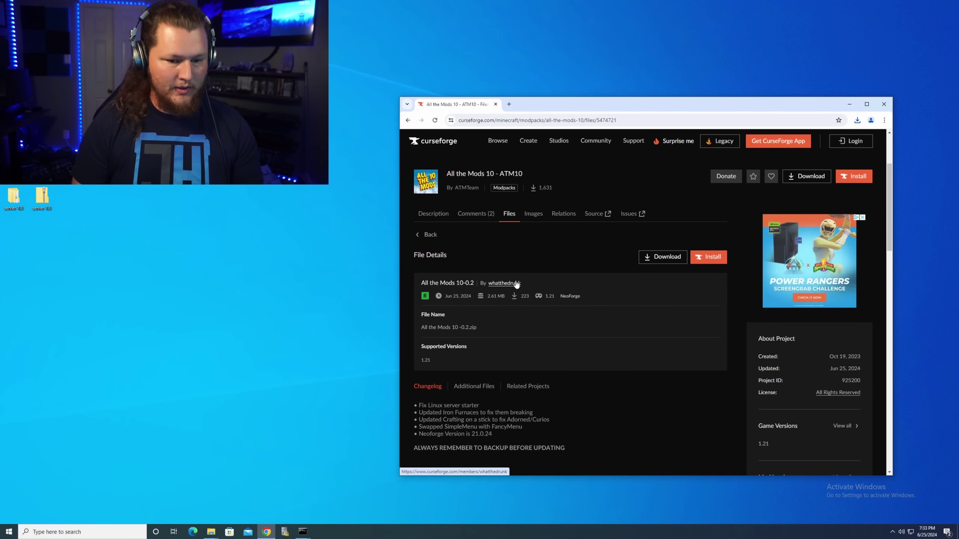
scroll(516, 284, down, 2)
click(487, 313)
scroll(533, 345, down, 5)
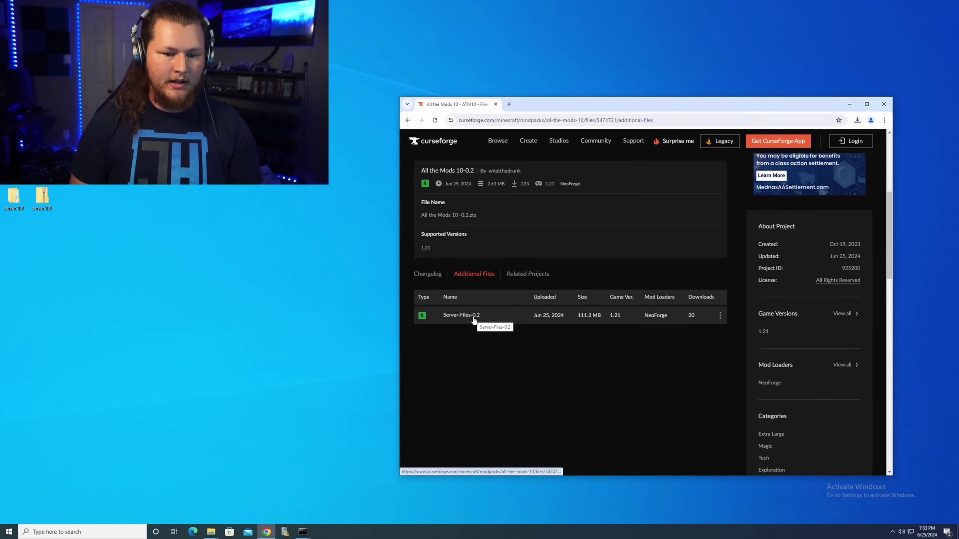
click(720, 315)
click(667, 349)
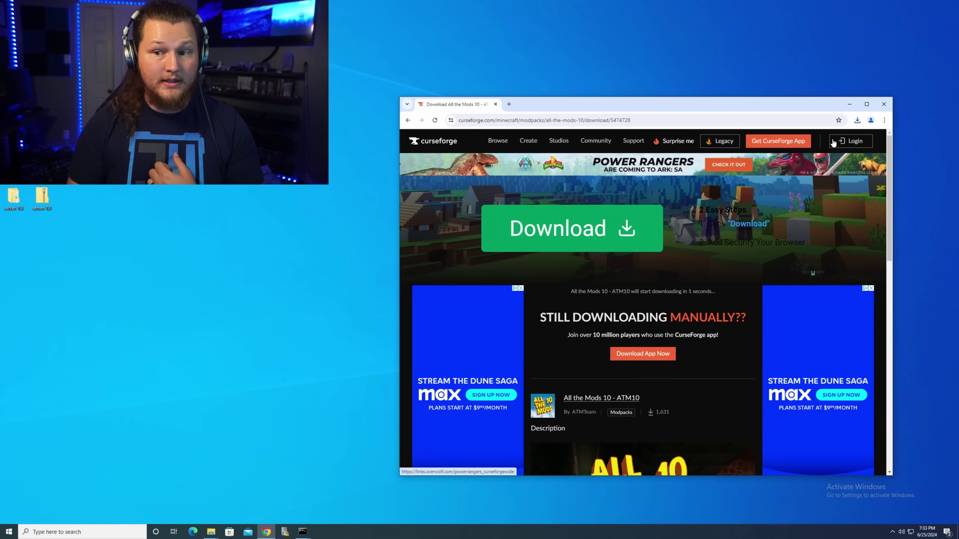
Step: Show the downloaded Server-Files-0.2.zip in its folder and copy it
click(857, 121)
click(848, 155)
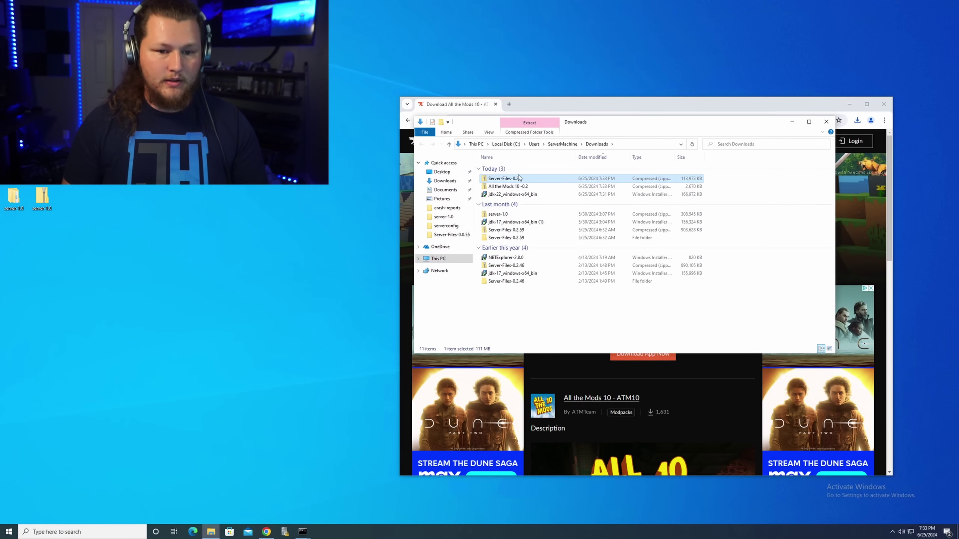
right_click(501, 180)
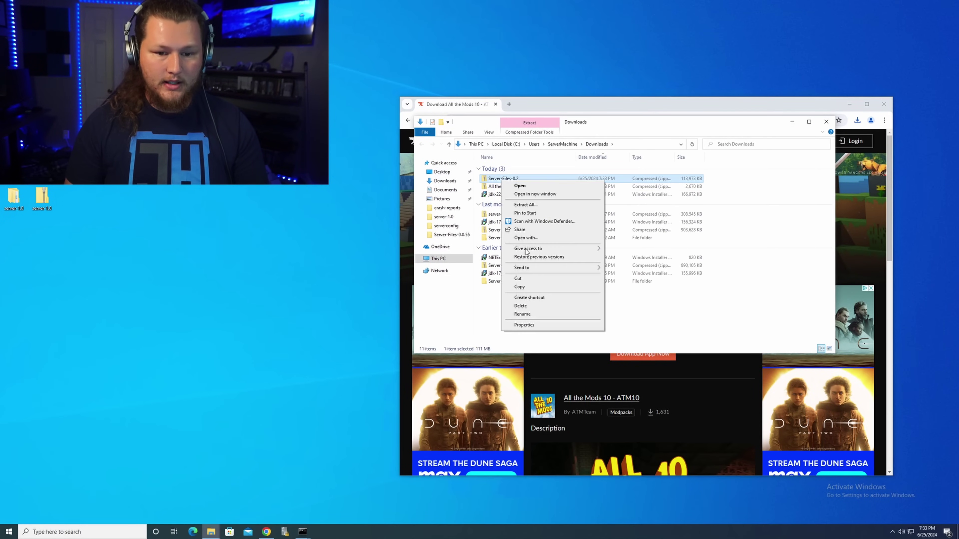
click(519, 286)
Step: Create a new desktop folder named ATM10 and open it in its own window
right_click(325, 218)
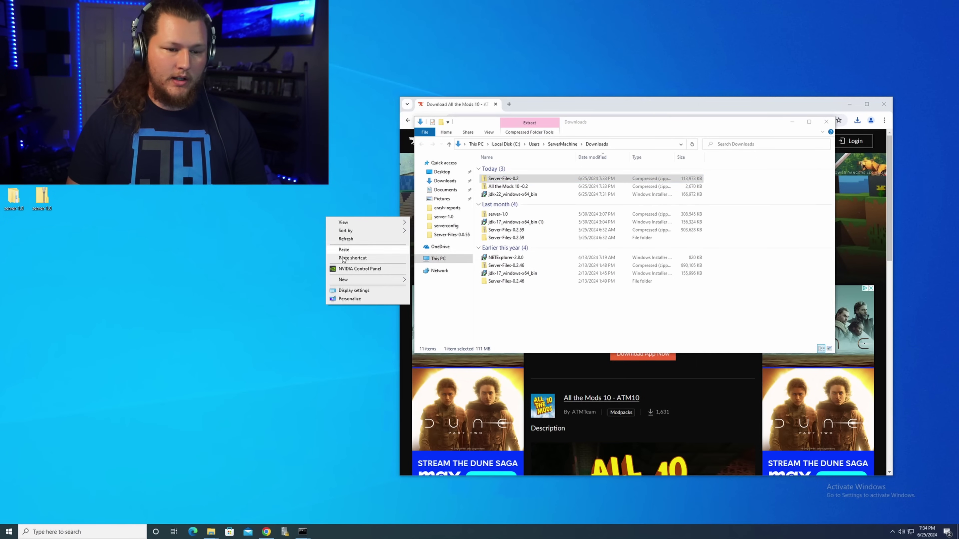
mouse_move(344, 280)
click(427, 280)
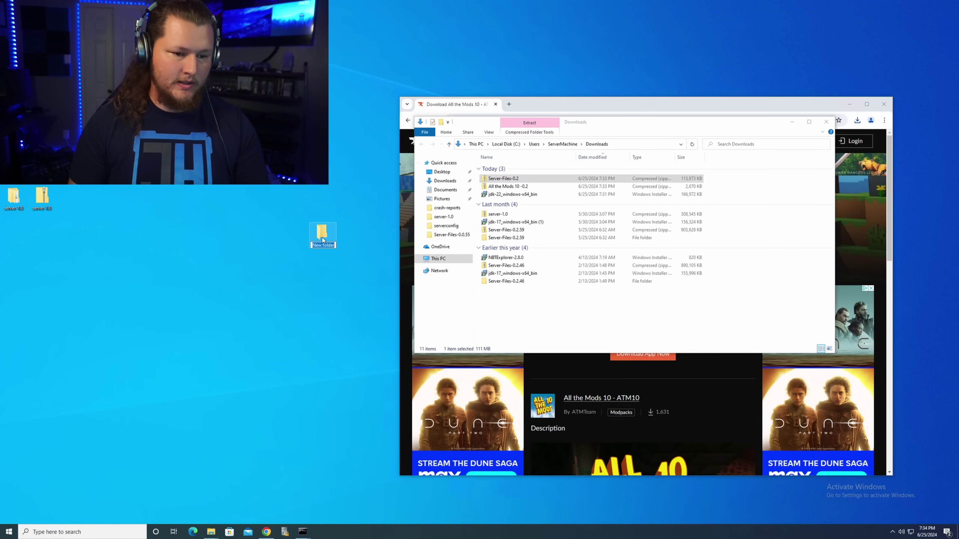
double_click(325, 238)
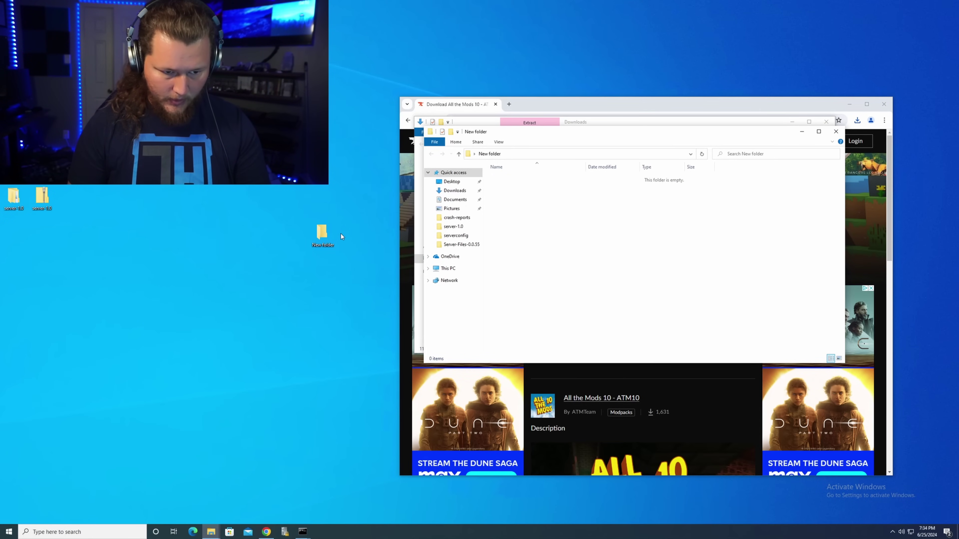
click(325, 244)
click(325, 245)
text(ATM)
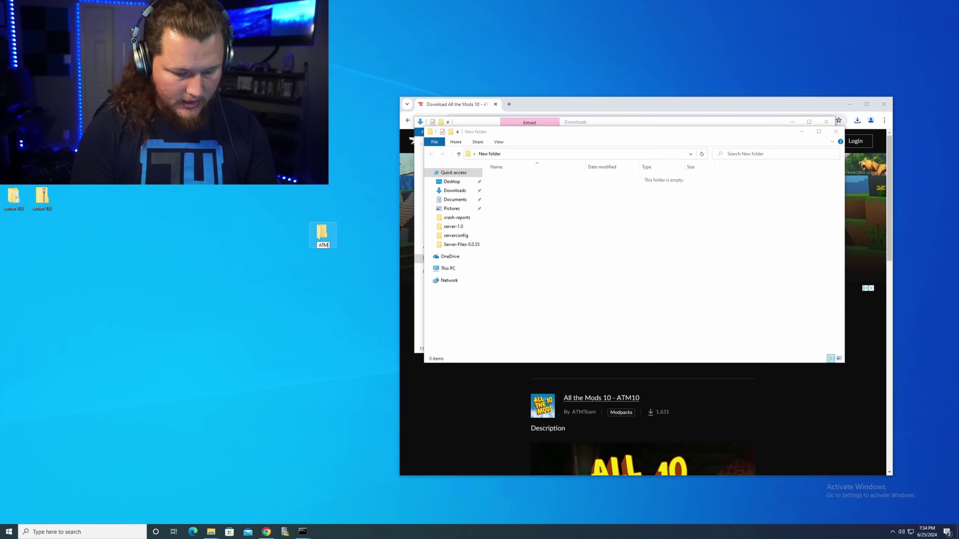
text(10)
key(Return)
click(508, 191)
drag(522, 132, 421, 183)
Step: Paste Server-Files-0.2.zip into ATM10 and tick Unblock in its Properties
right_click(424, 251)
click(444, 309)
right_click(413, 233)
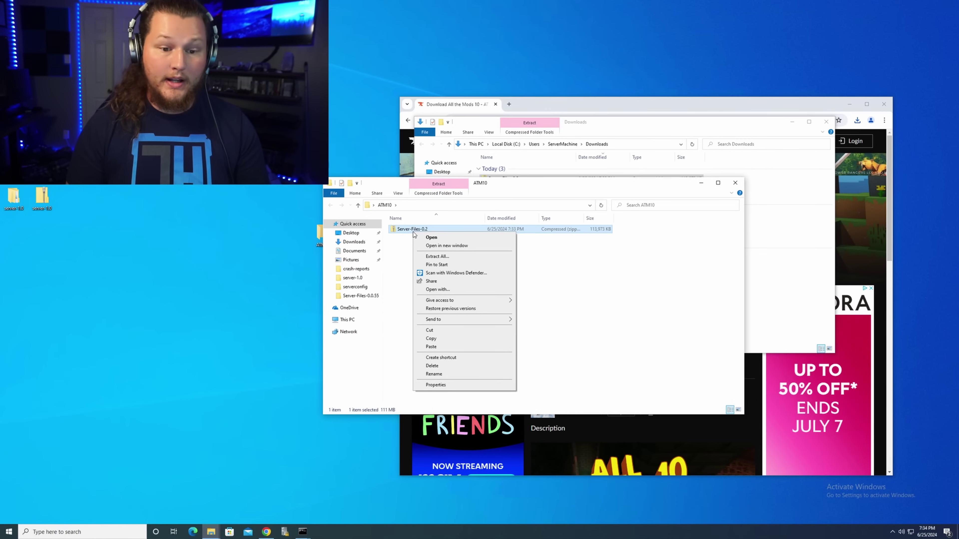
click(436, 385)
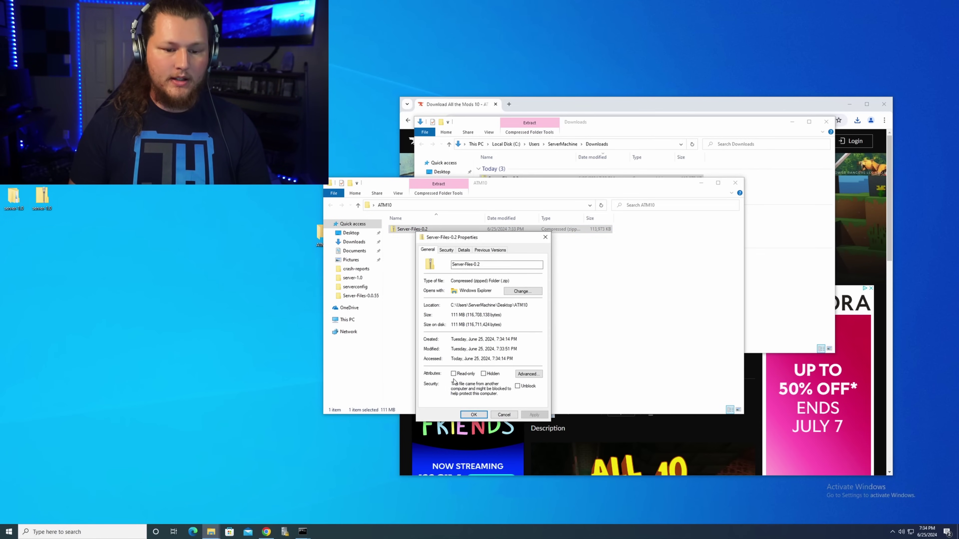
click(517, 386)
click(534, 415)
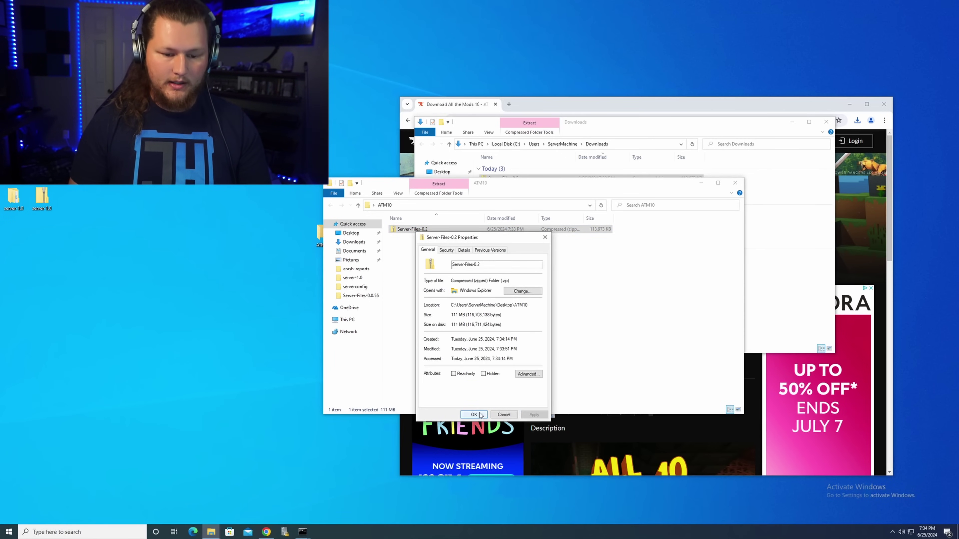
click(474, 415)
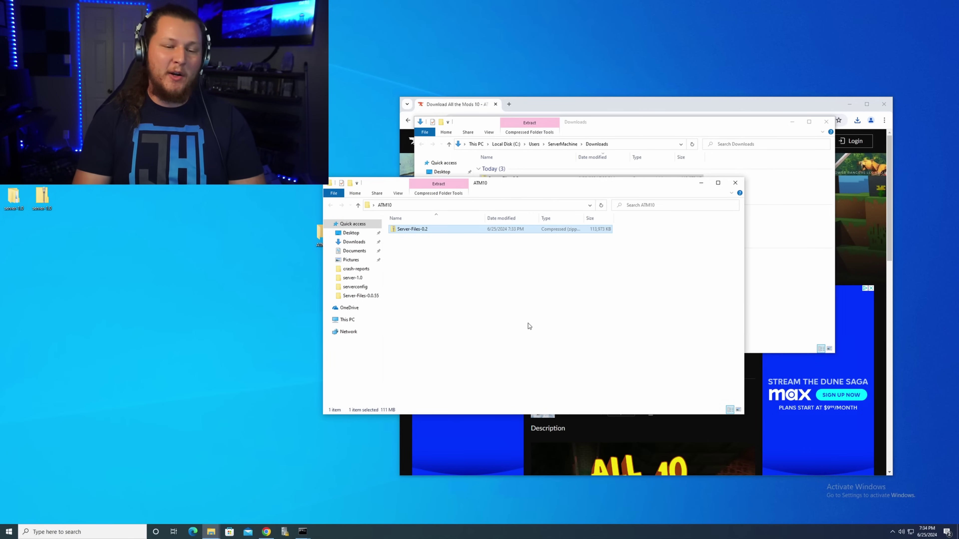
Step: Extract All from the Server-Files-0.2 zip and open the inner Server-Files-0.2 folder
right_click(430, 232)
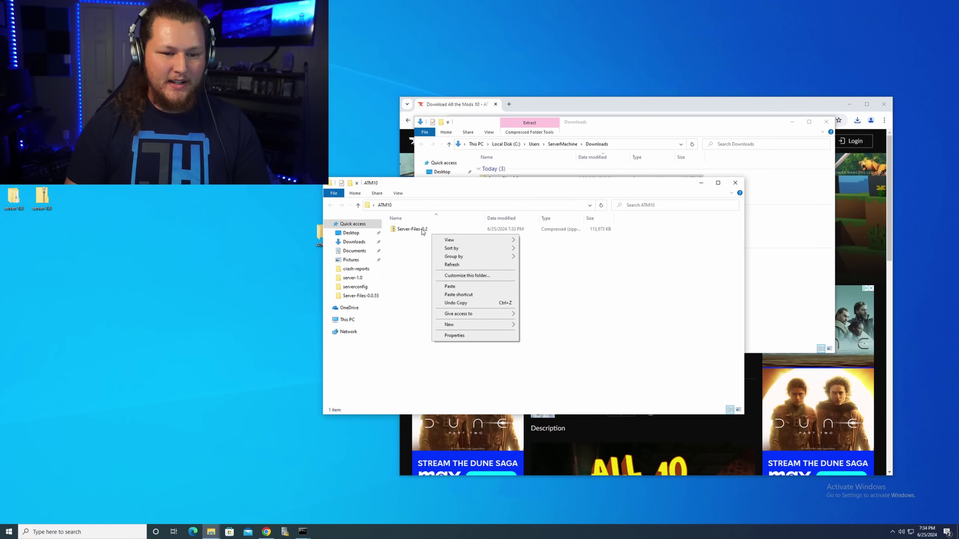
key(Escape)
right_click(415, 232)
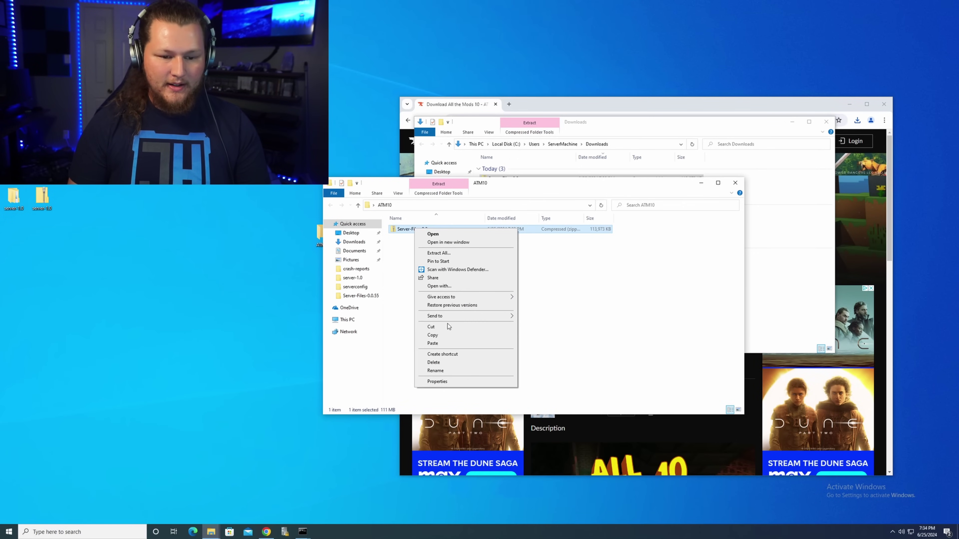
click(439, 252)
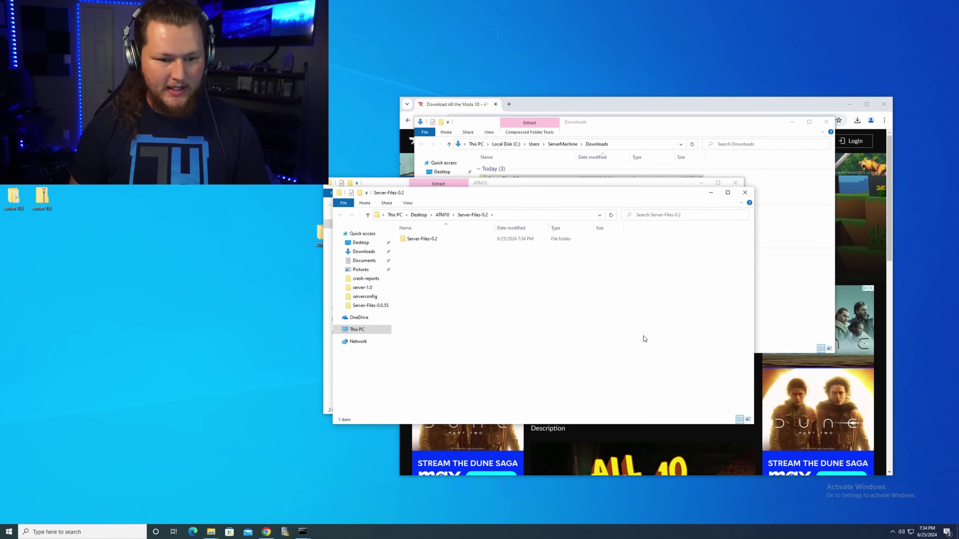
double_click(422, 239)
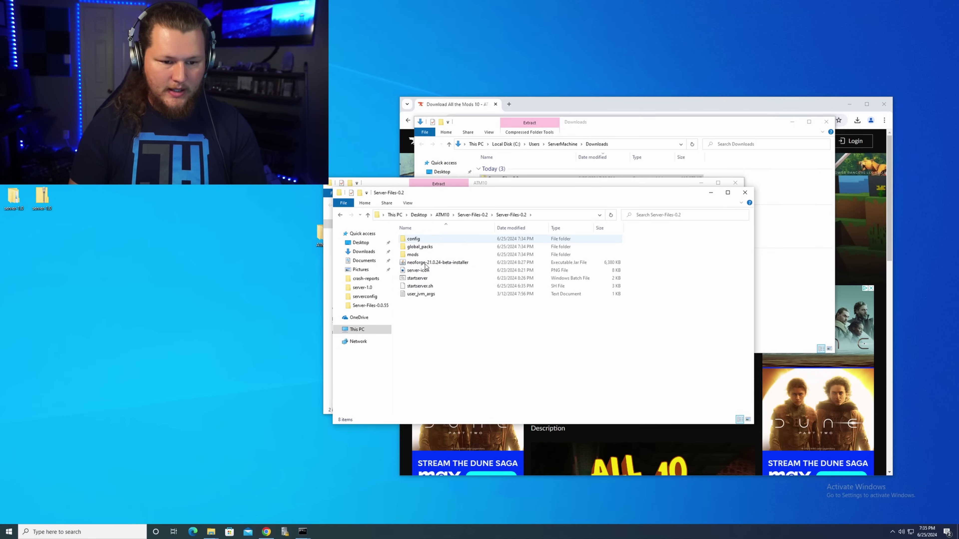
Step: Change user_jvm_args to -Xms12G and -Xmx15G, then save and close it
double_click(421, 295)
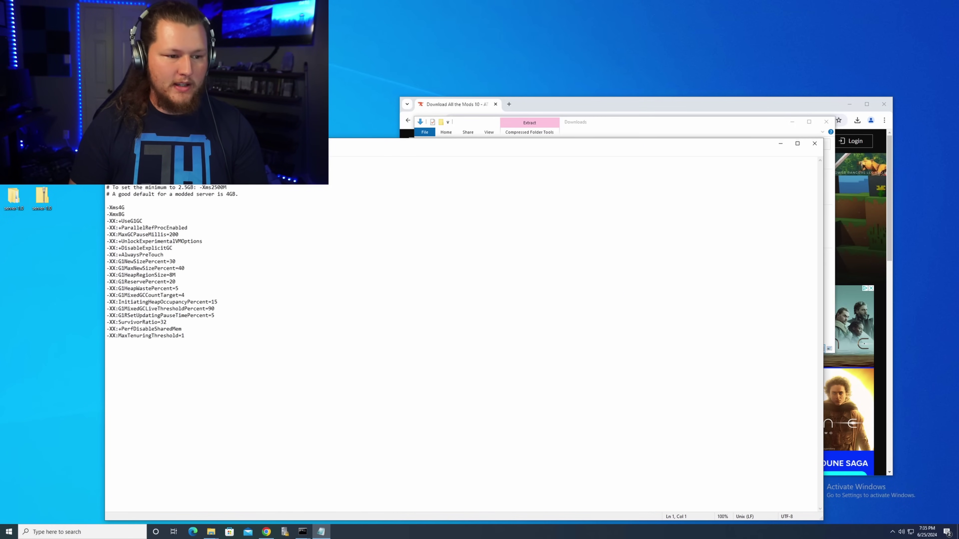
drag(227, 145, 305, 128)
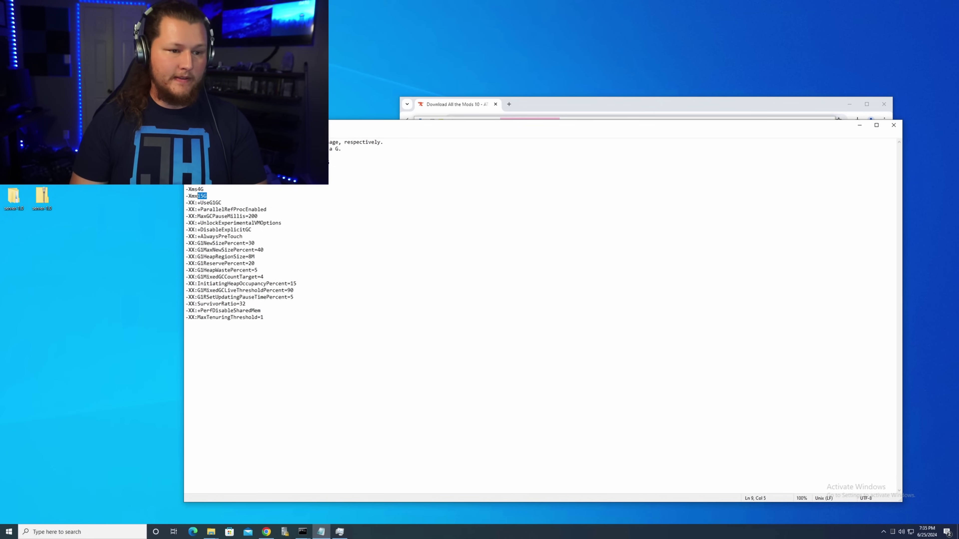
key(BackSpace)
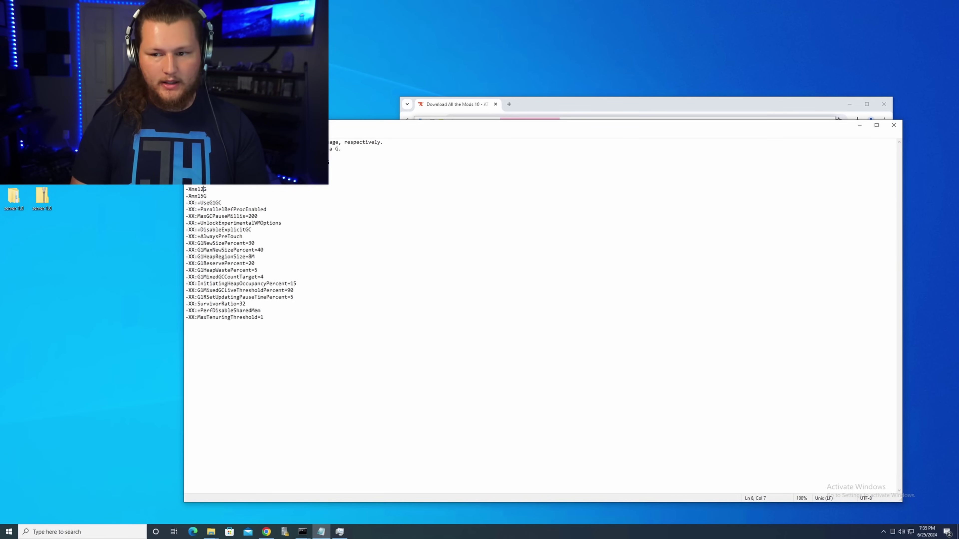
click(893, 125)
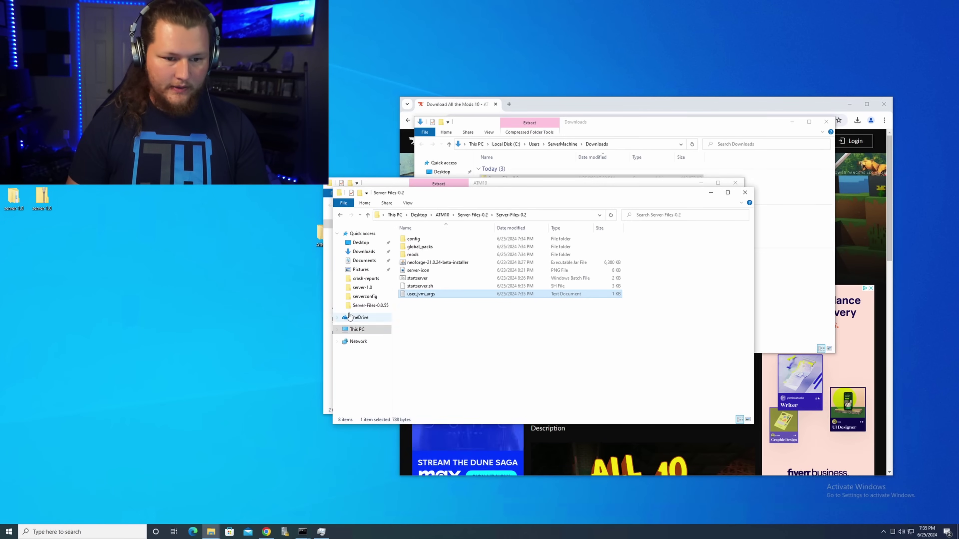
Step: Run startserver.bat and let it install NeoForge until it requests EULA acceptance
double_click(424, 280)
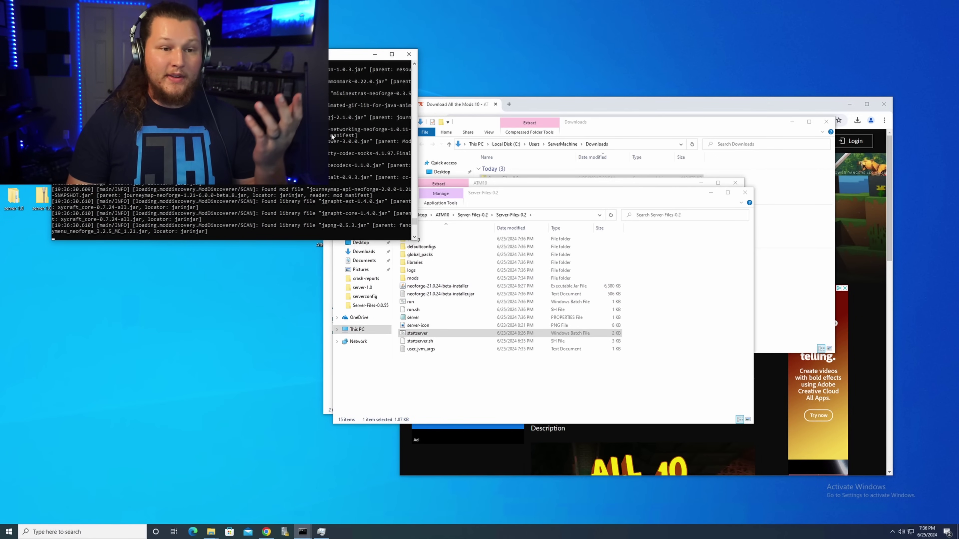
drag(351, 54, 314, 44)
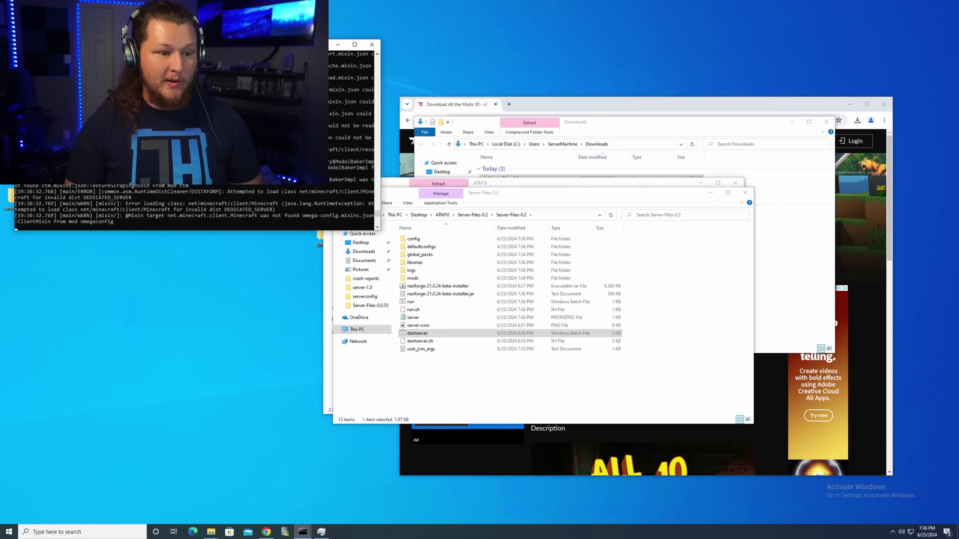
click(429, 359)
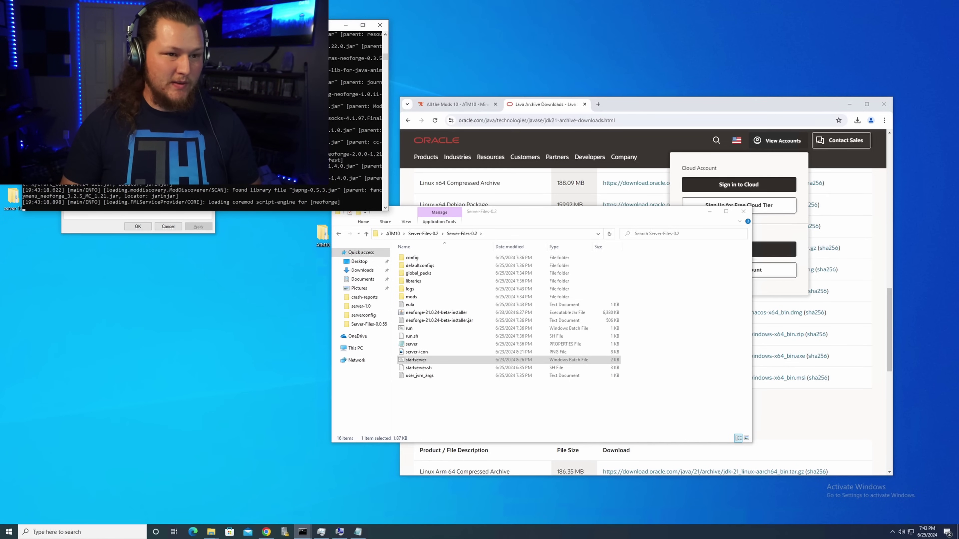
drag(567, 217, 670, 207)
Step: Change eula.txt to read eula=true, then save and close it
click(519, 296)
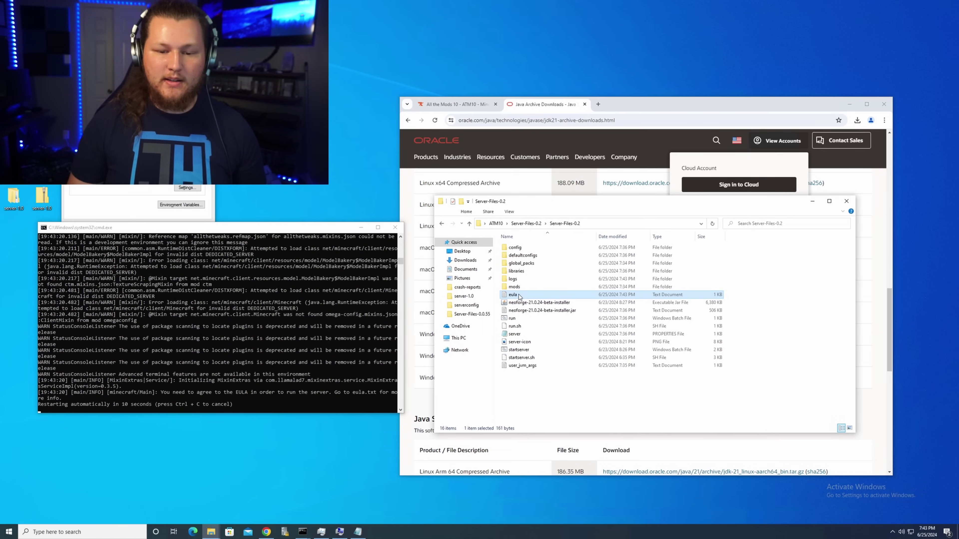
double_click(519, 295)
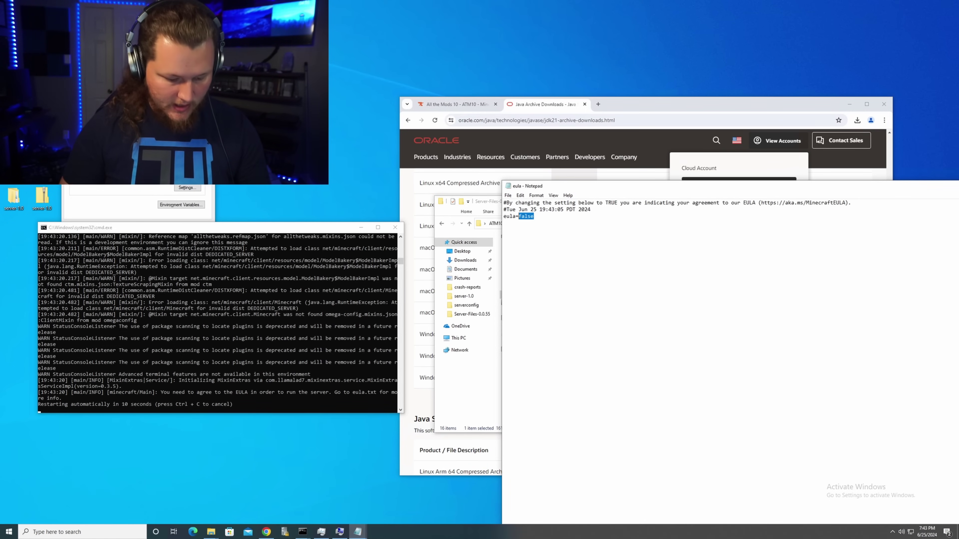
text(tur)
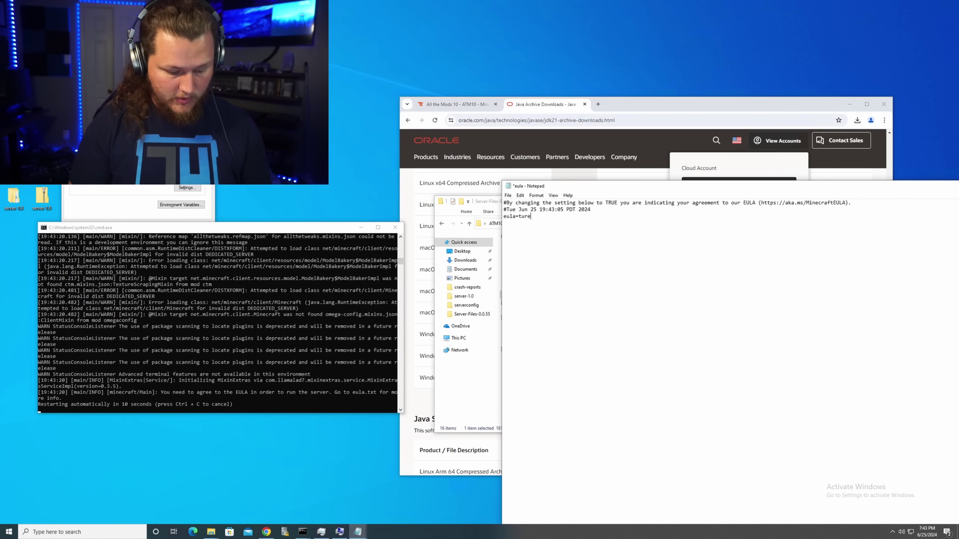
text(rue)
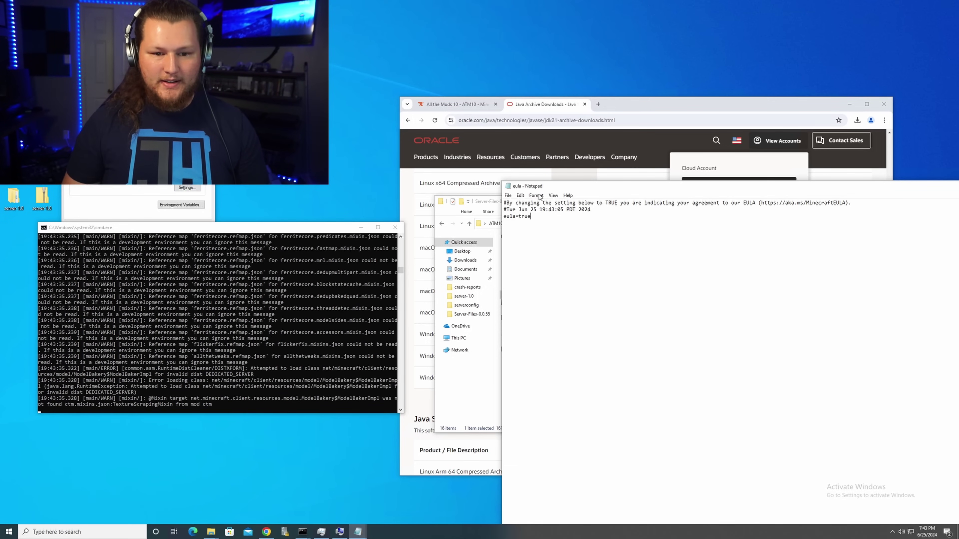
double_click(722, 186)
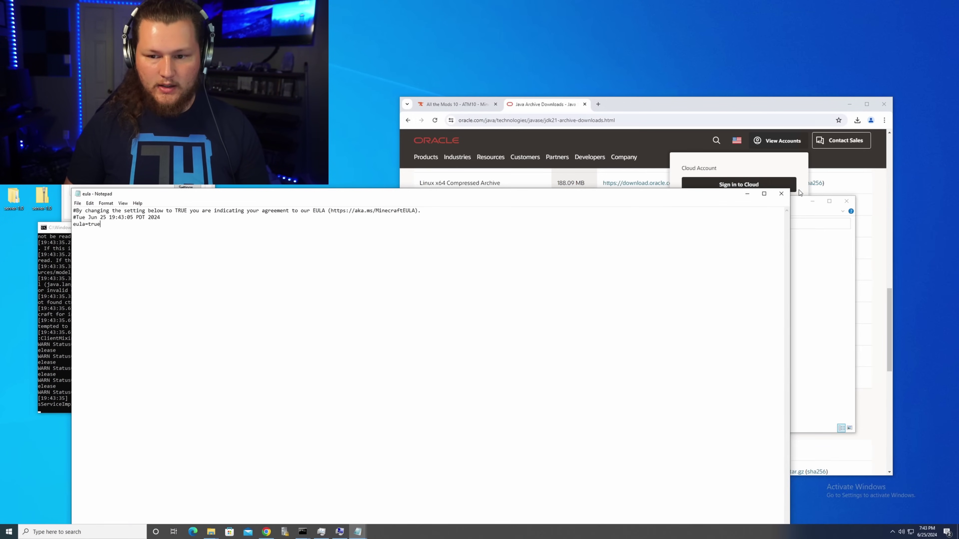
click(781, 193)
Step: Move the new console window to the top right of the screen
drag(290, 228, 667, 120)
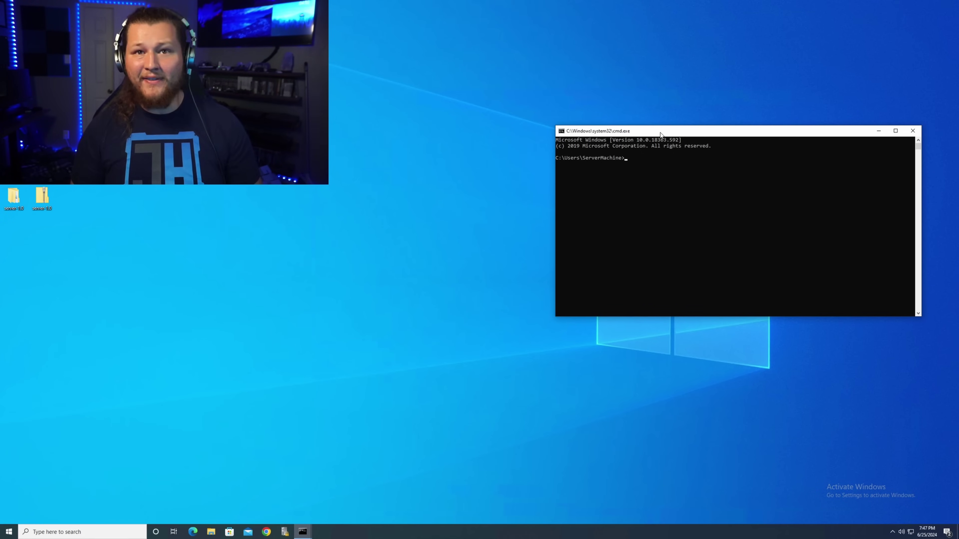
Step: Run ipconfig /all and highlight the IPv4 address 192.168.1.127 in the output
click(674, 188)
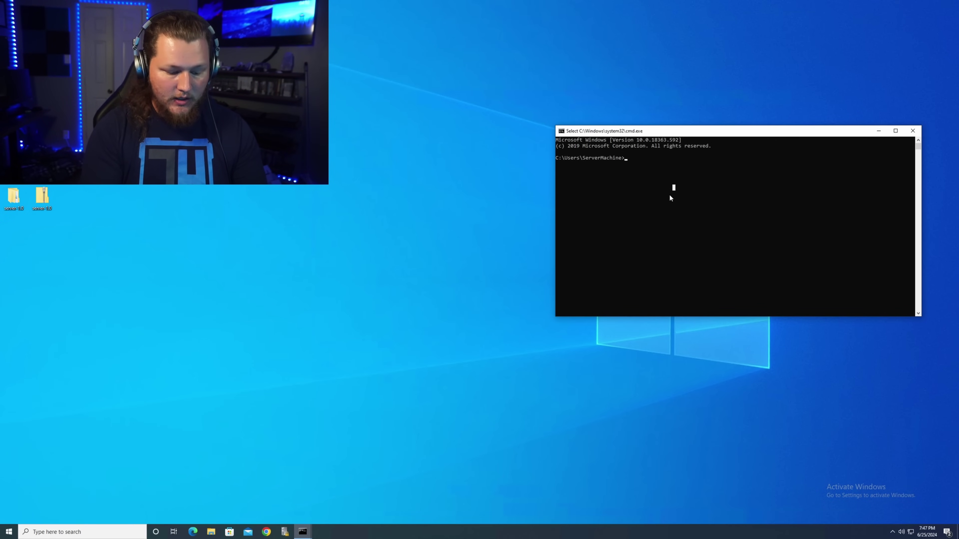
text(ipconfig /all)
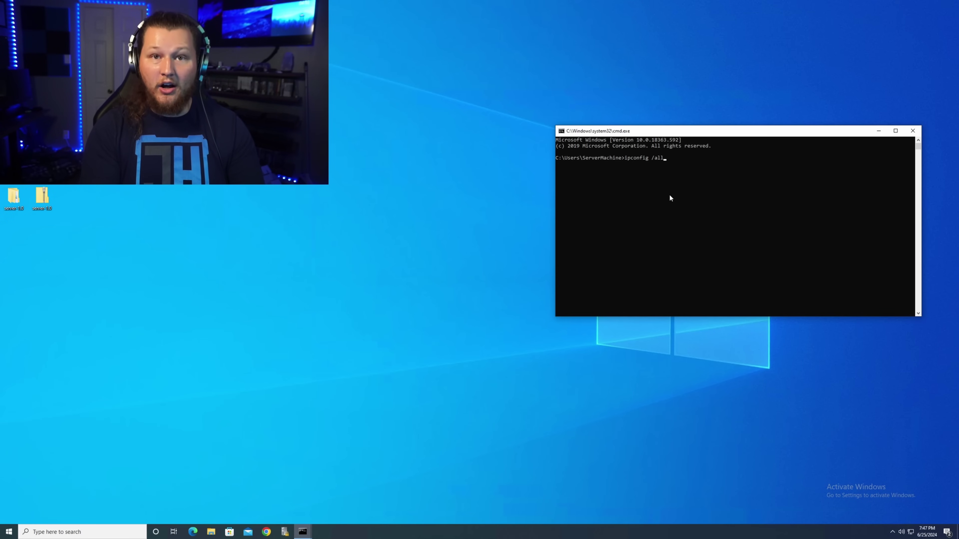
key(Return)
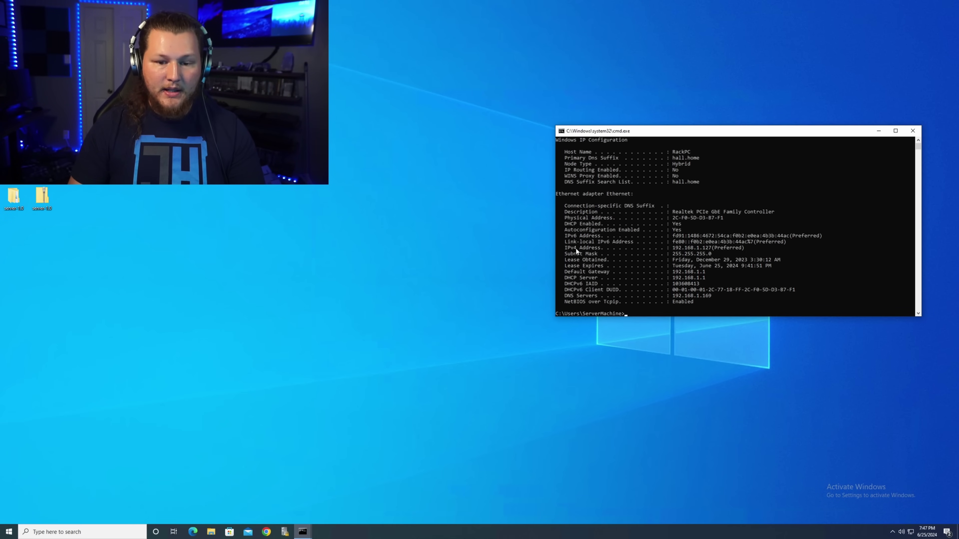
drag(565, 247, 610, 248)
drag(672, 247, 710, 248)
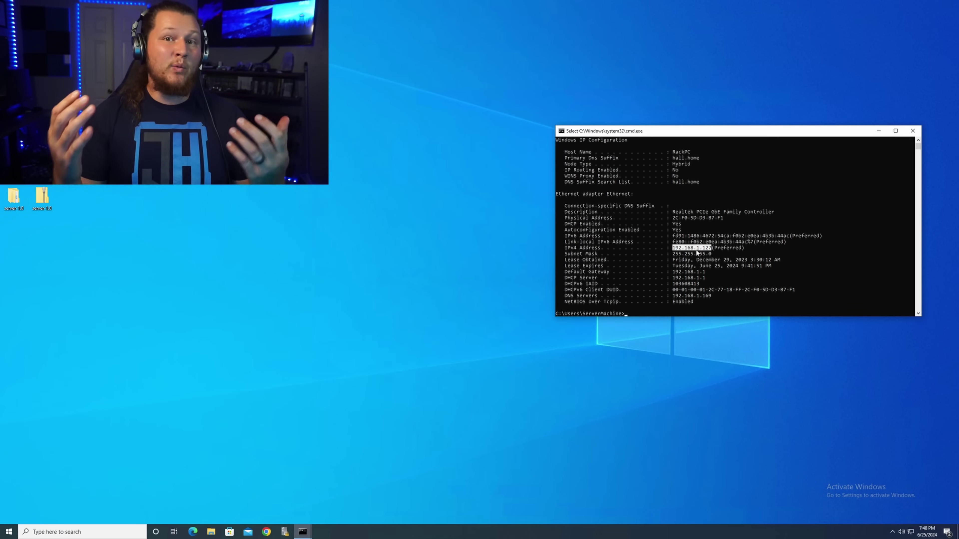
click(266, 531)
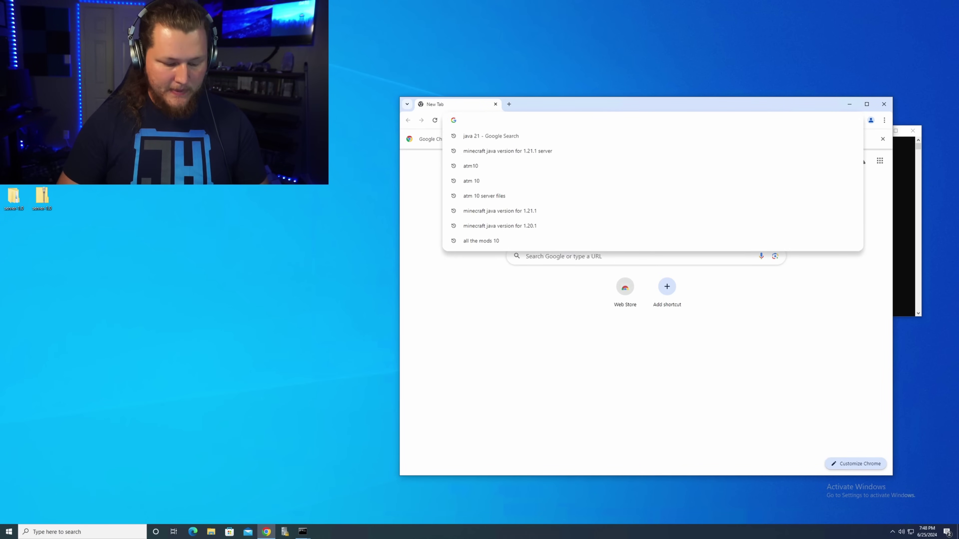
text(what is)
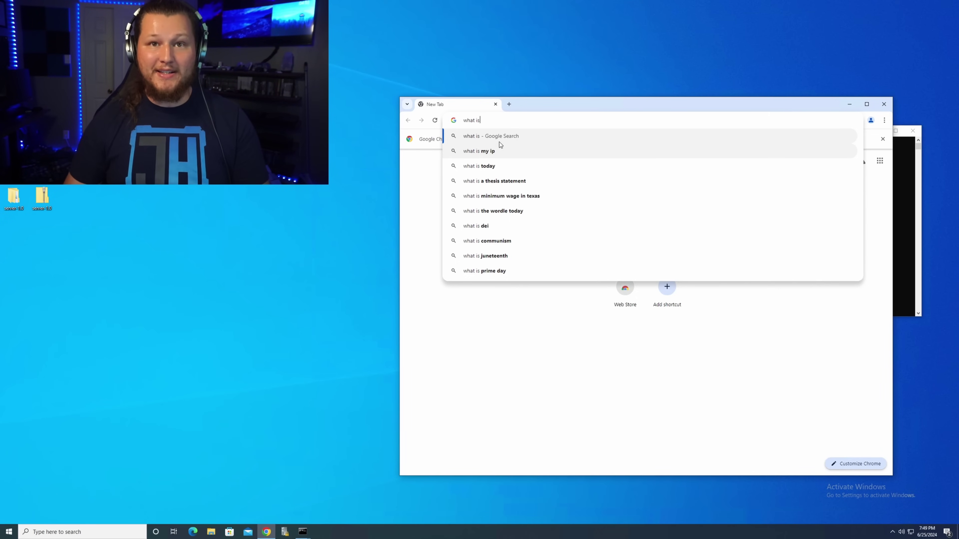
click(883, 104)
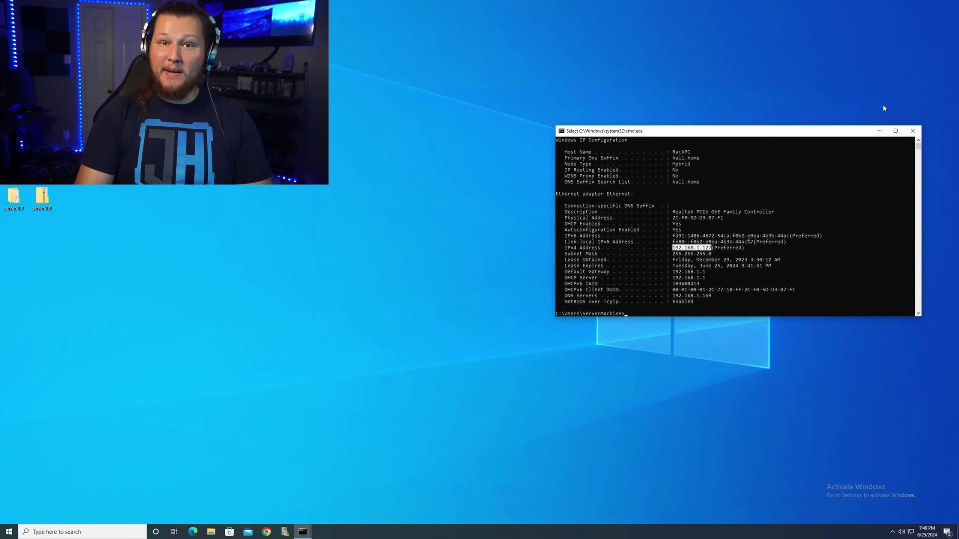